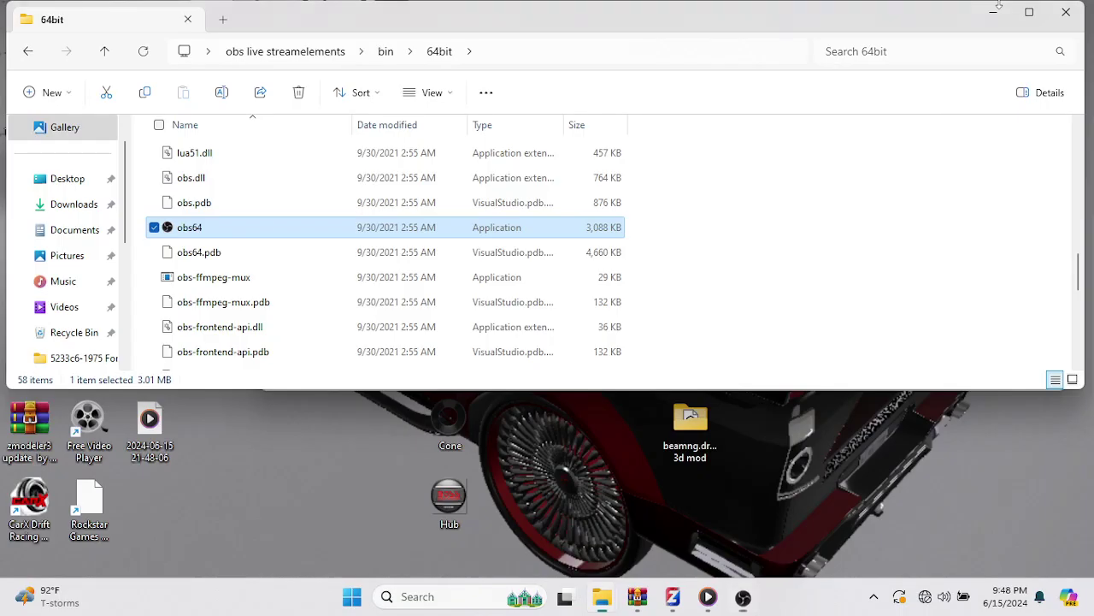
# Minimise the open file and archive windows and switch to ZModeler with the loaded car model.
pyautogui.click(994, 16)
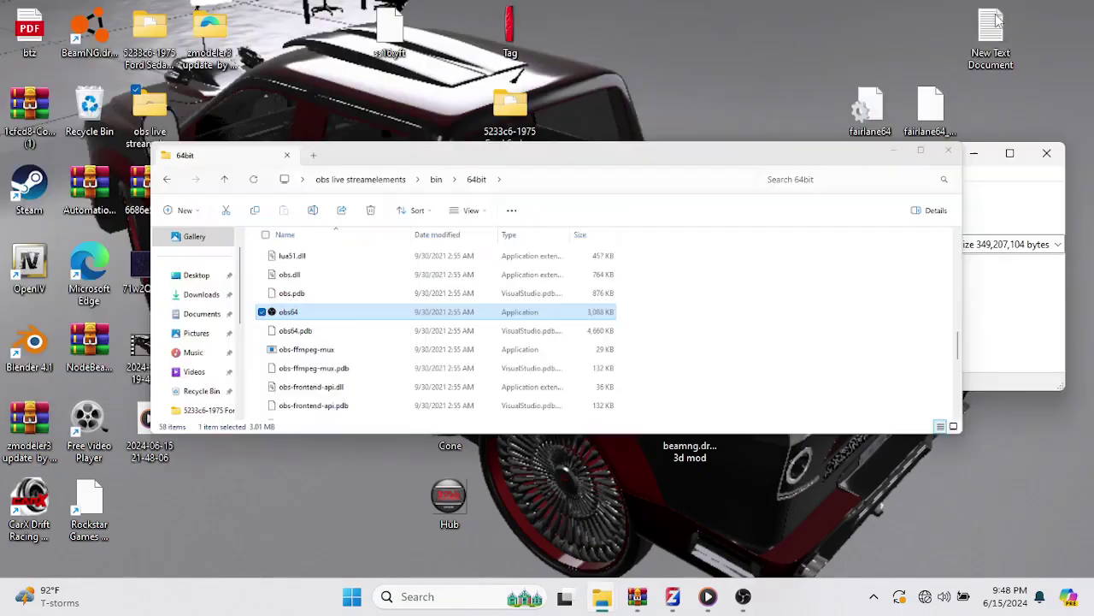
pyautogui.click(979, 154)
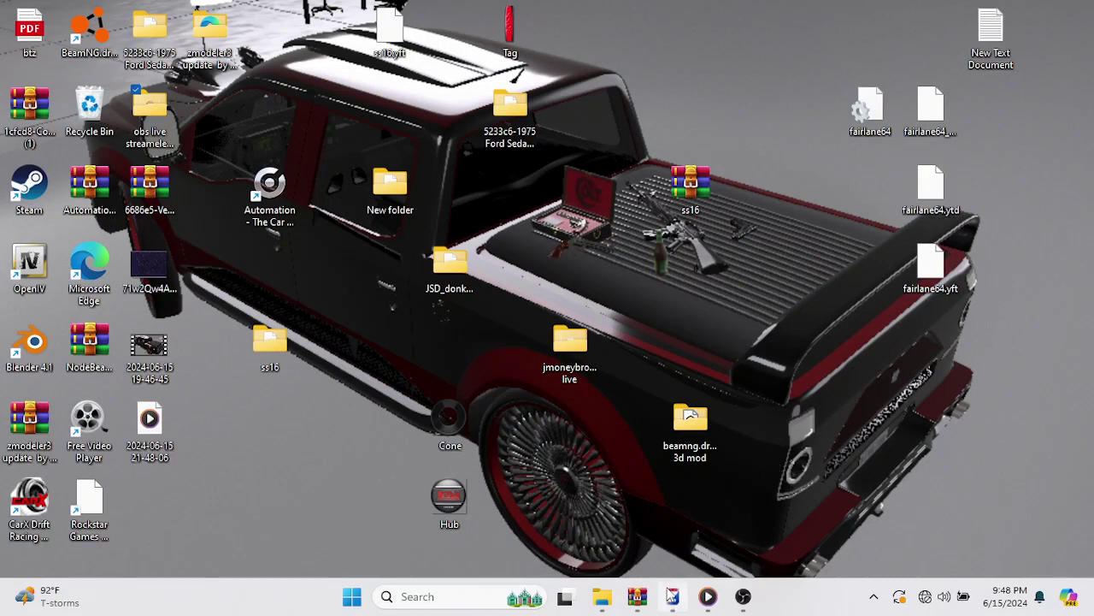
pyautogui.click(672, 596)
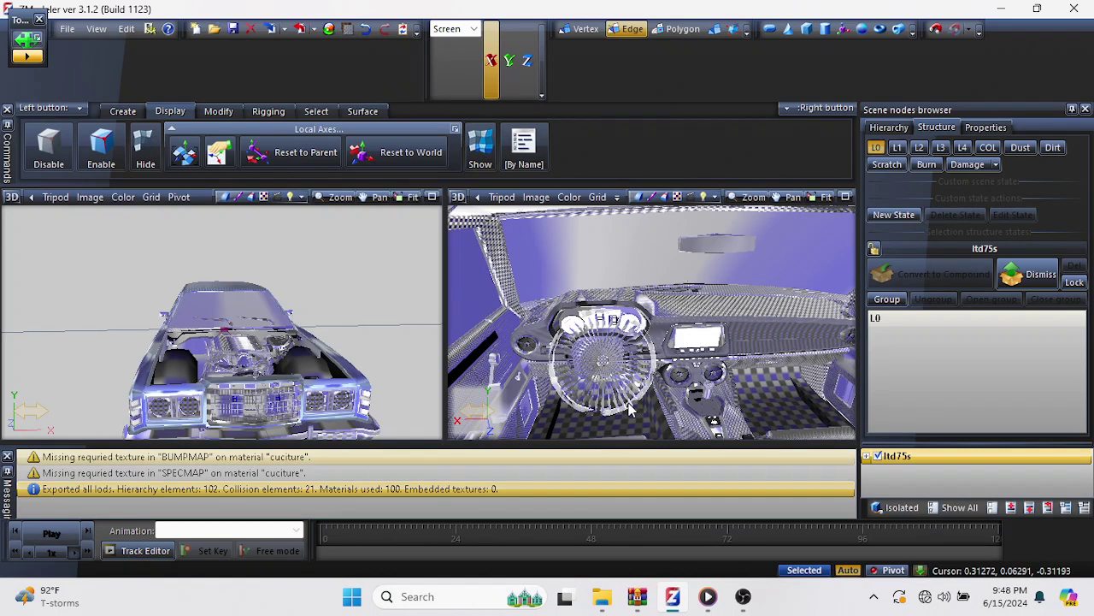
# Examine the ltd75s model from the rear and side, and review the parts under its chassis node before collapsing the hierarchy.
pyautogui.moveTo(718, 344)
pyautogui.mouseDown(button='middle')
pyautogui.moveTo(764, 334)
pyautogui.moveTo(643, 326)
pyautogui.moveTo(741, 362)
pyautogui.moveTo(799, 349)
pyautogui.moveTo(788, 332)
pyautogui.moveTo(765, 357)
pyautogui.moveTo(714, 336)
pyautogui.moveTo(804, 353)
pyautogui.moveTo(785, 340)
pyautogui.moveTo(723, 337)
pyautogui.moveTo(709, 342)
pyautogui.moveTo(714, 352)
pyautogui.moveTo(641, 306)
pyautogui.moveTo(711, 342)
pyautogui.mouseUp(button='middle')
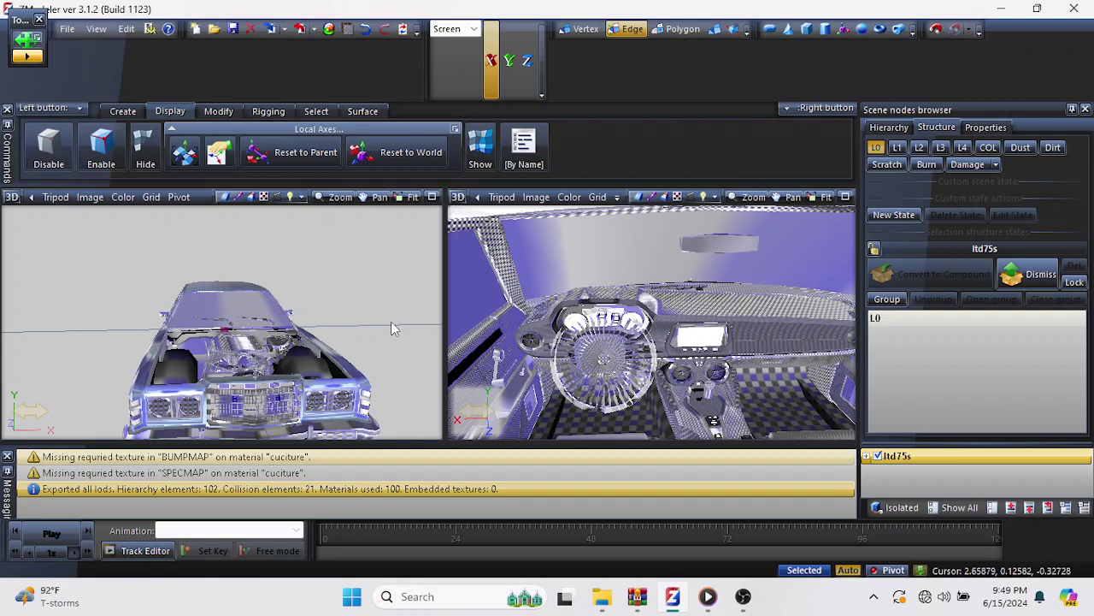
pyautogui.moveTo(392, 329); pyautogui.dragTo(260, 323, button='middle')
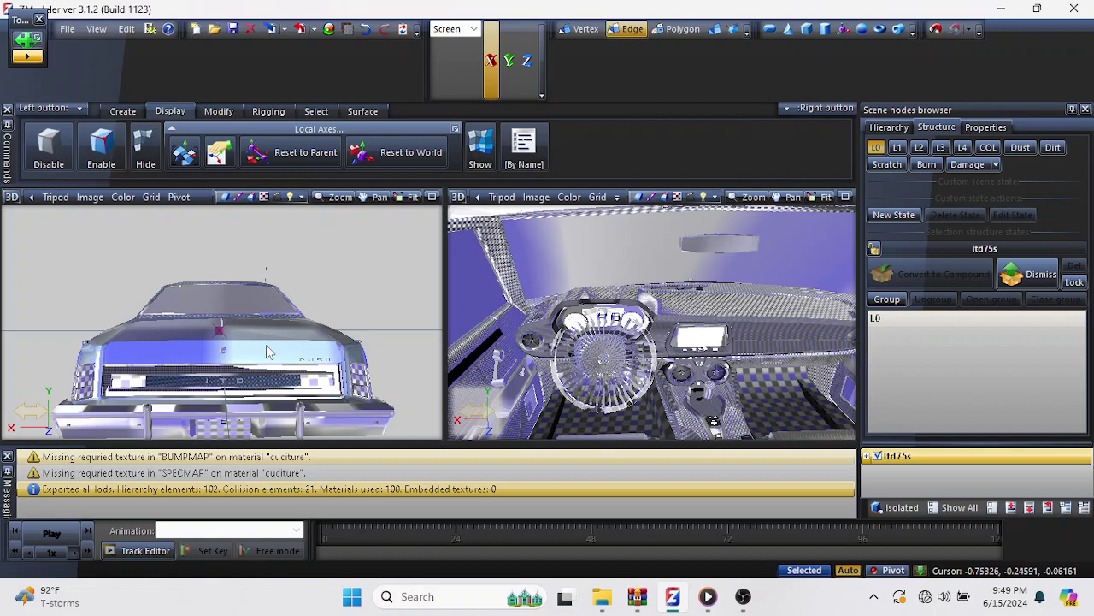
pyautogui.moveTo(267, 346); pyautogui.dragTo(334, 357, button='middle')
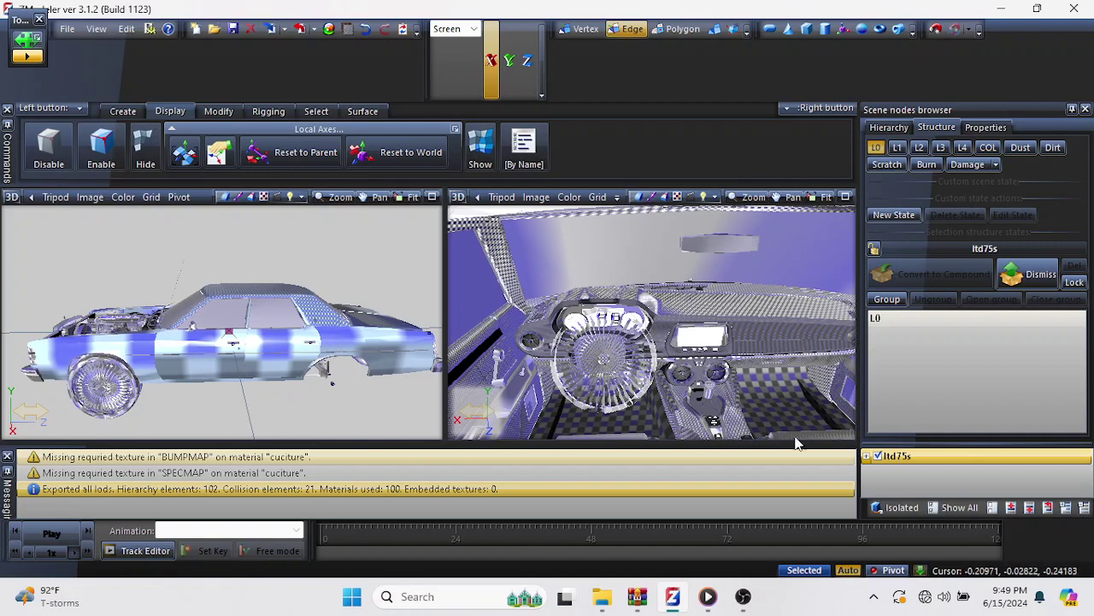
pyautogui.click(866, 456)
pyautogui.click(876, 472)
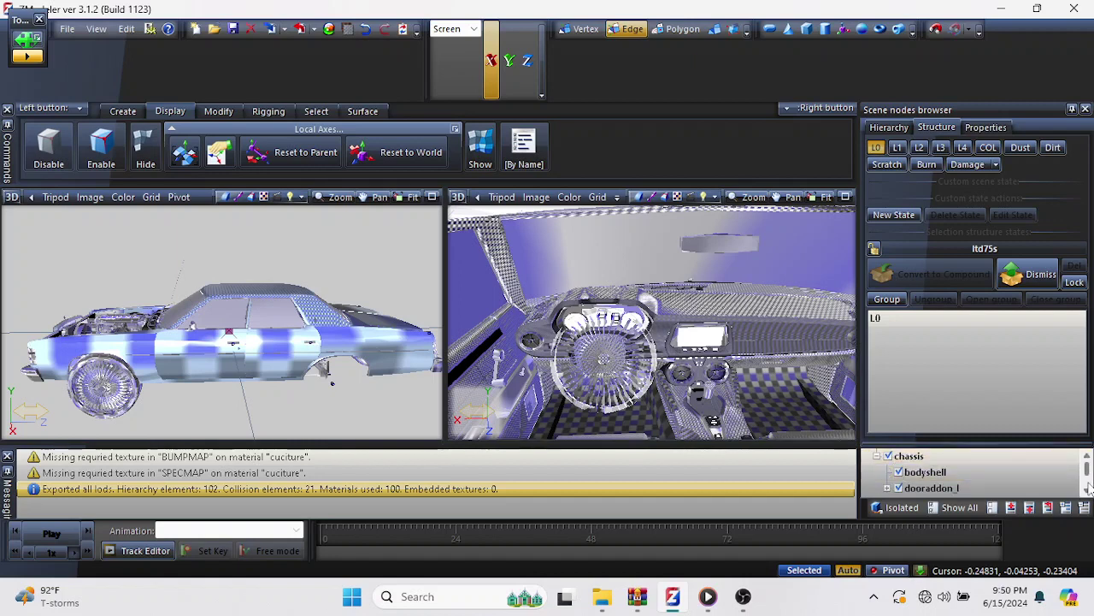
pyautogui.moveTo(1088, 473); pyautogui.dragTo(1089, 489)
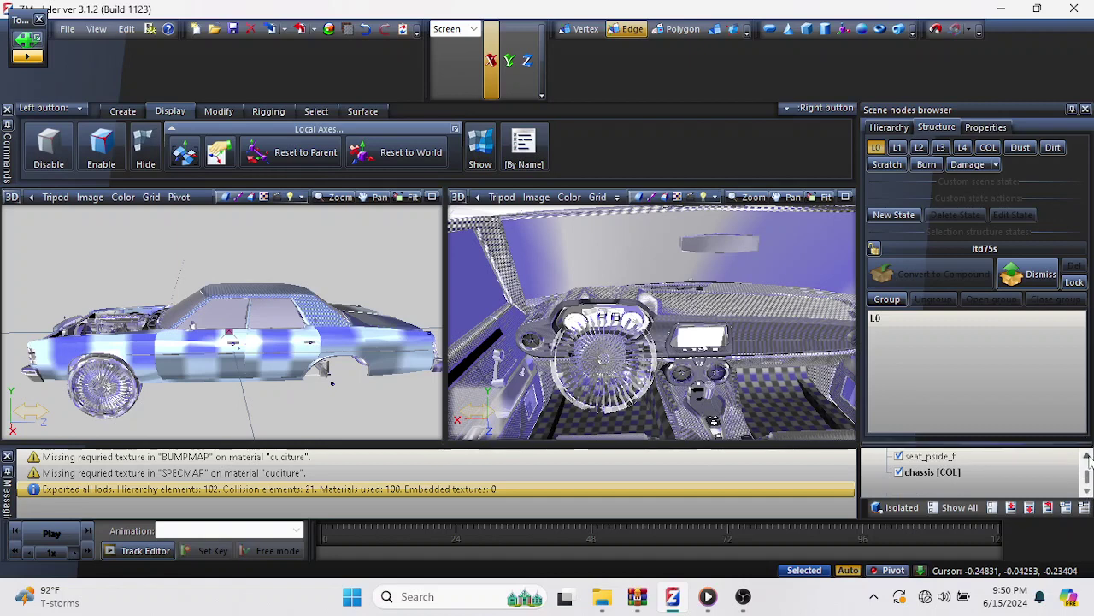
pyautogui.click(1087, 456)
pyautogui.click(1088, 456)
pyautogui.click(1087, 457)
pyautogui.click(1088, 457)
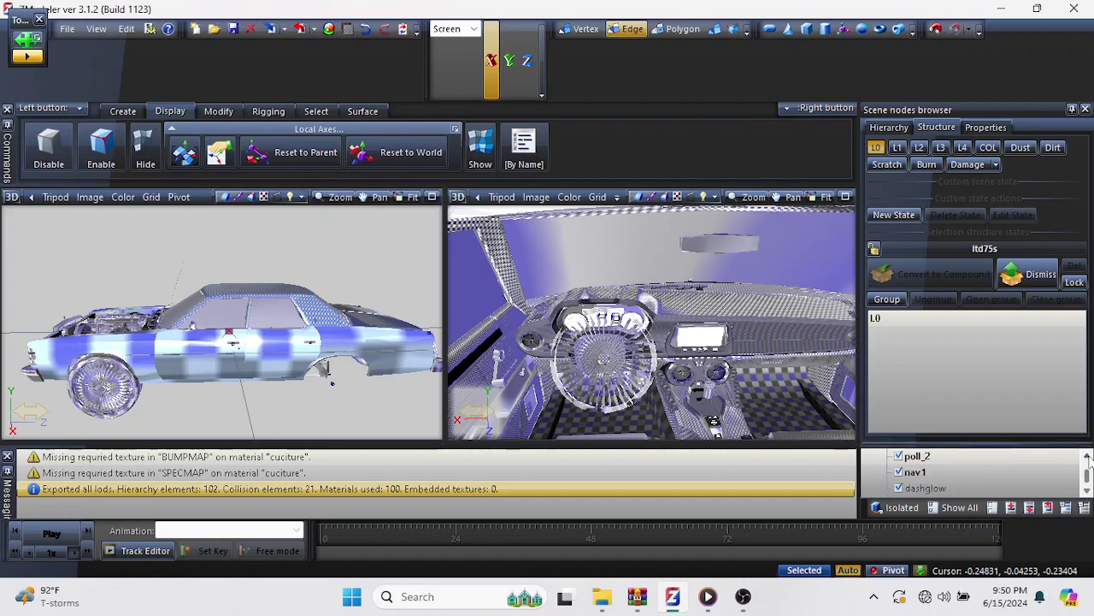
pyautogui.click(1088, 456)
pyautogui.click(1087, 457)
pyautogui.click(1088, 457)
pyautogui.click(1088, 456)
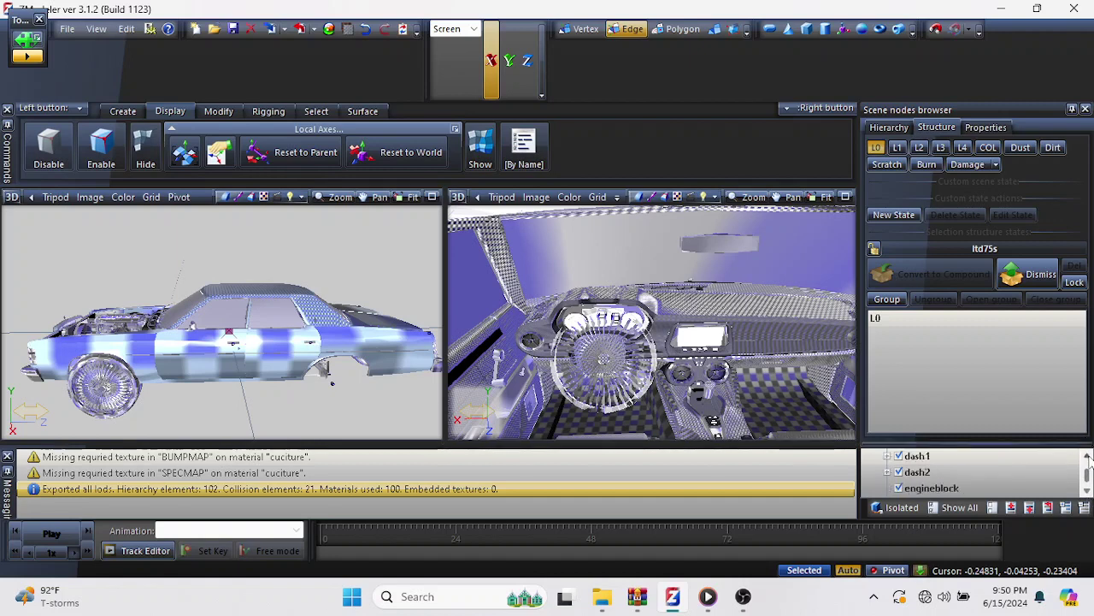
pyautogui.click(1087, 457)
pyautogui.click(1087, 456)
pyautogui.click(1088, 456)
pyautogui.click(1087, 457)
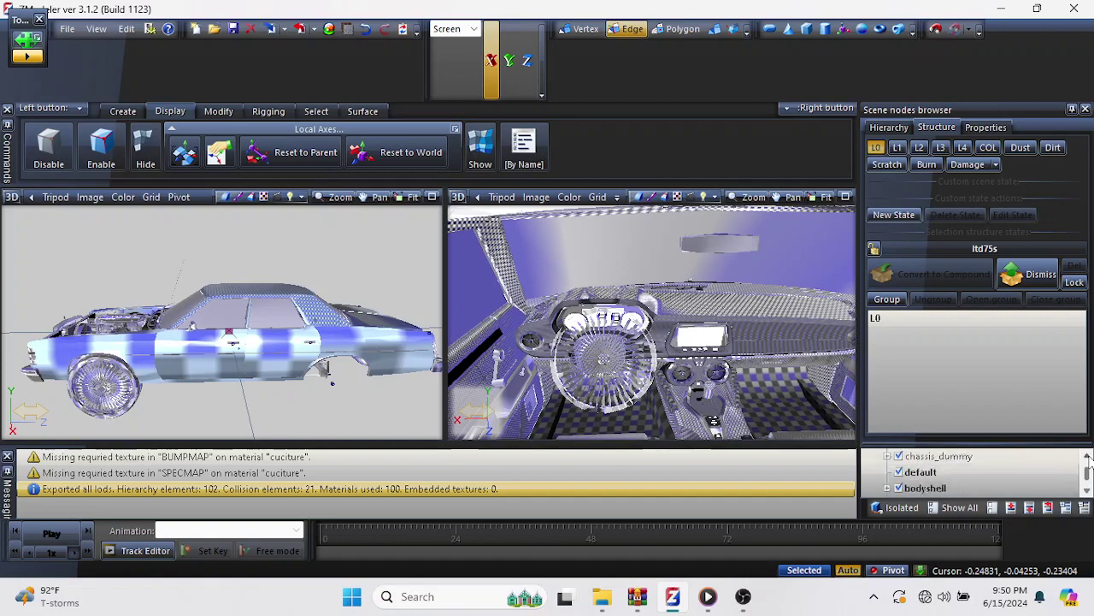
pyautogui.click(1087, 457)
pyautogui.click(1088, 457)
pyautogui.click(1087, 456)
pyautogui.click(1088, 456)
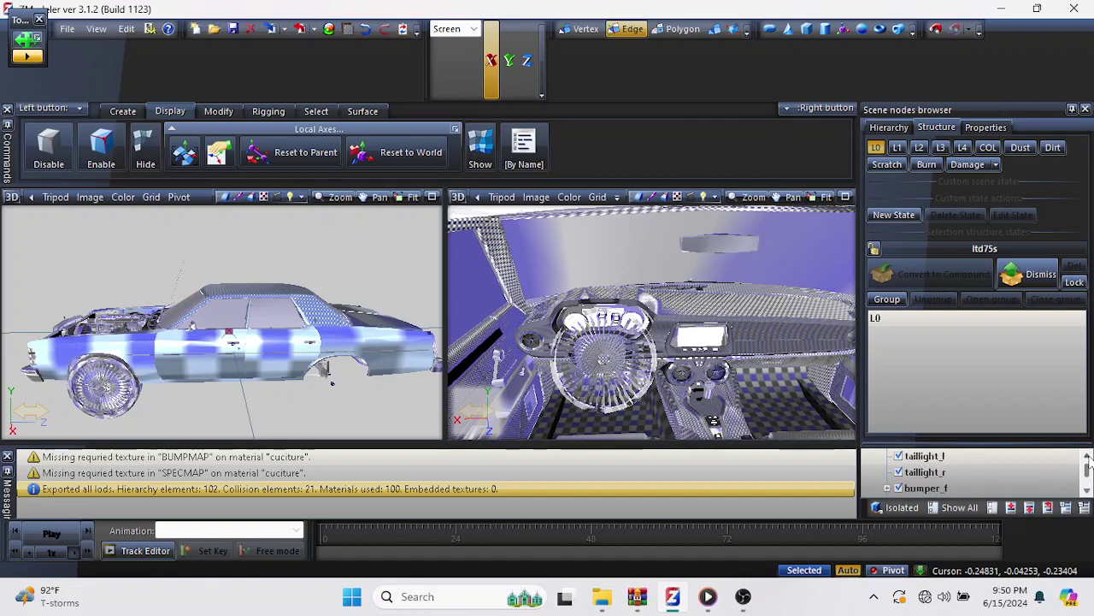
pyautogui.click(1088, 456)
pyautogui.click(1088, 456)
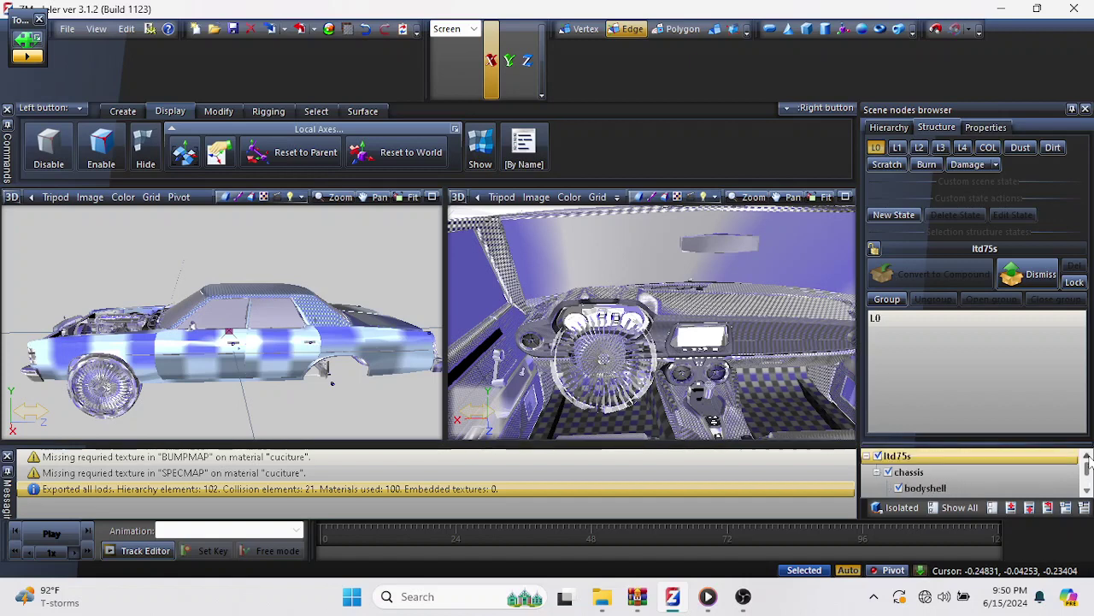
pyautogui.click(871, 471)
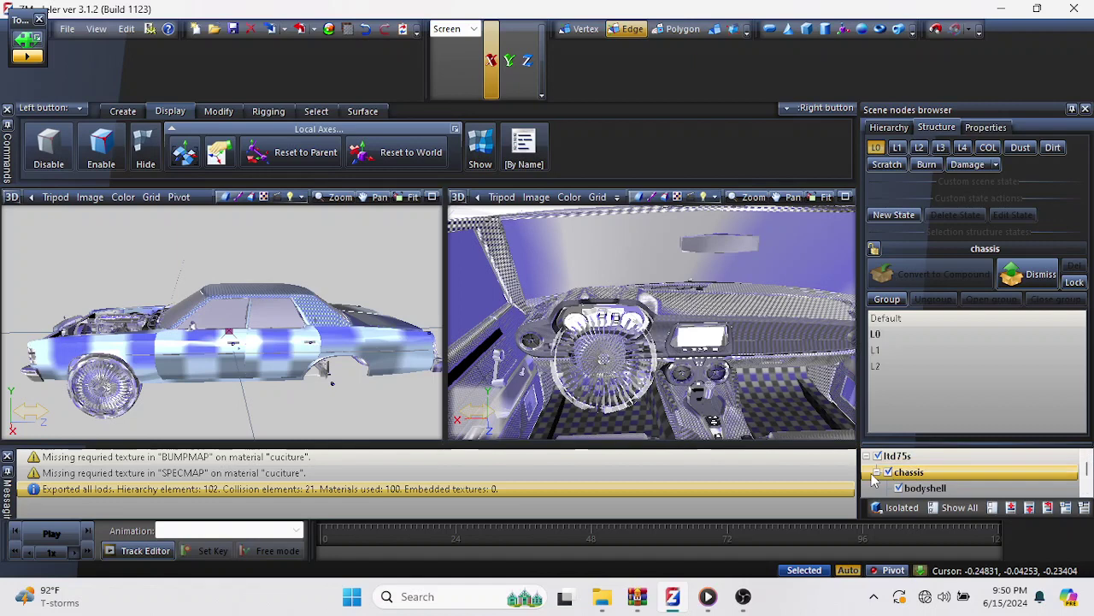
pyautogui.click(876, 472)
pyautogui.click(867, 457)
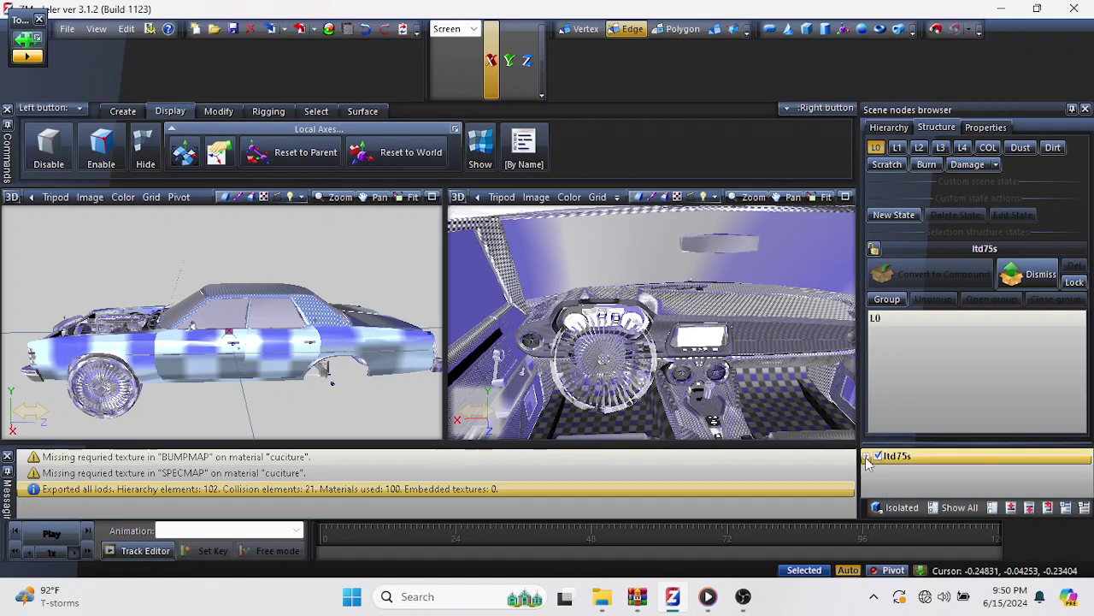
# Inspect the car's interior around the steering wheel and dashboard, and its front end with the engine bay.
pyautogui.moveTo(653, 369)
pyautogui.mouseDown(button='middle')
pyautogui.moveTo(703, 384)
pyautogui.moveTo(652, 351)
pyautogui.moveTo(648, 374)
pyautogui.mouseUp(button='middle')
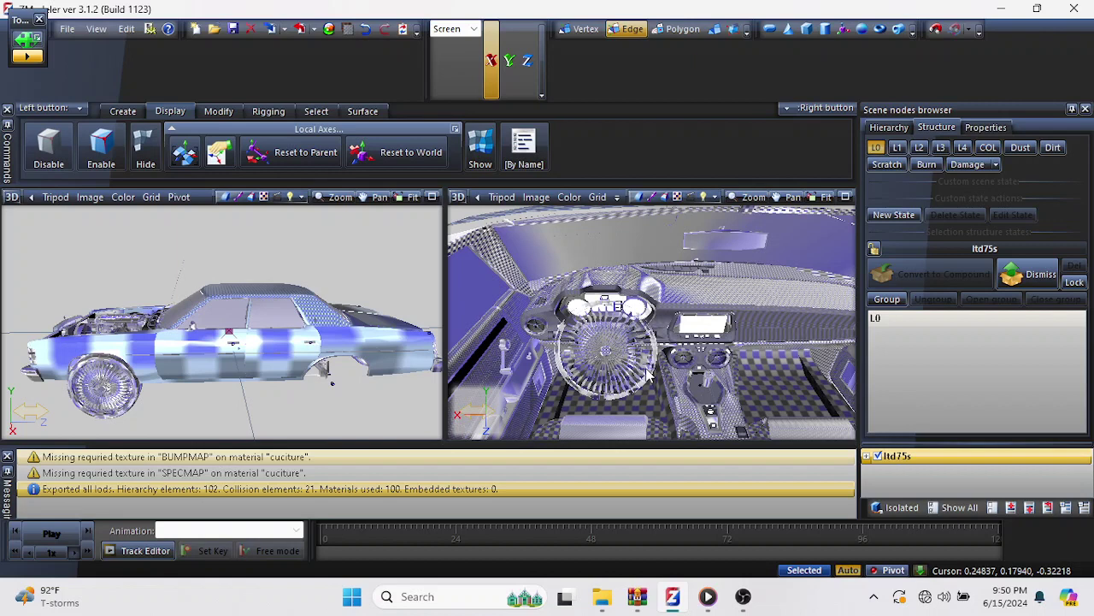
pyautogui.moveTo(430, 306); pyautogui.dragTo(167, 298, button='middle')
pyautogui.moveTo(166, 299); pyautogui.dragTo(167, 308, button='middle')
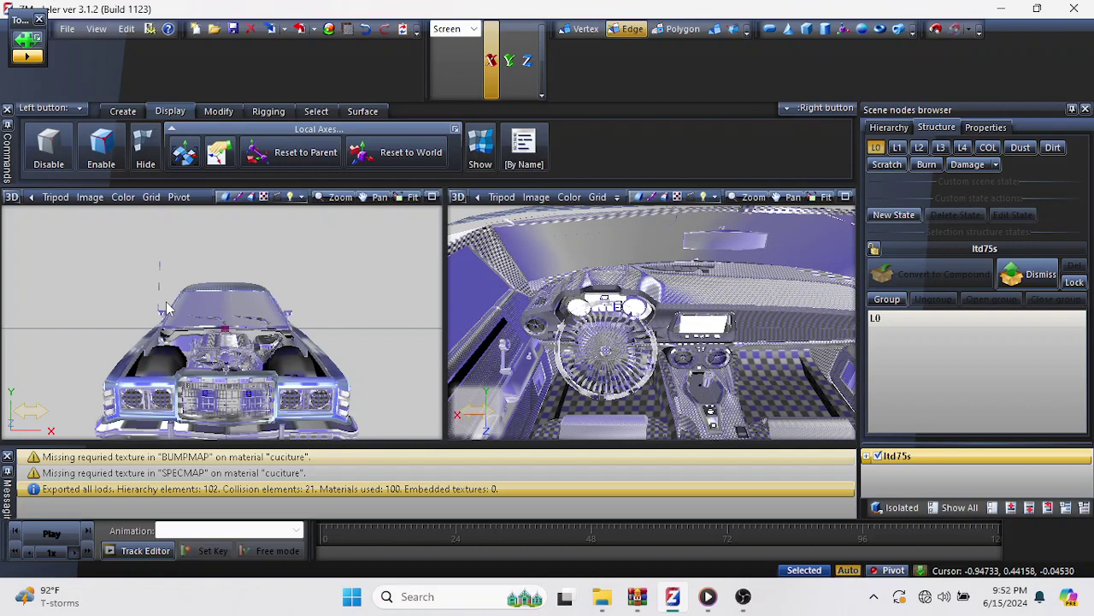
pyautogui.moveTo(723, 303)
pyautogui.mouseDown(button='middle')
pyautogui.moveTo(692, 317)
pyautogui.moveTo(687, 303)
pyautogui.moveTo(731, 294)
pyautogui.moveTo(721, 282)
pyautogui.mouseUp(button='middle')
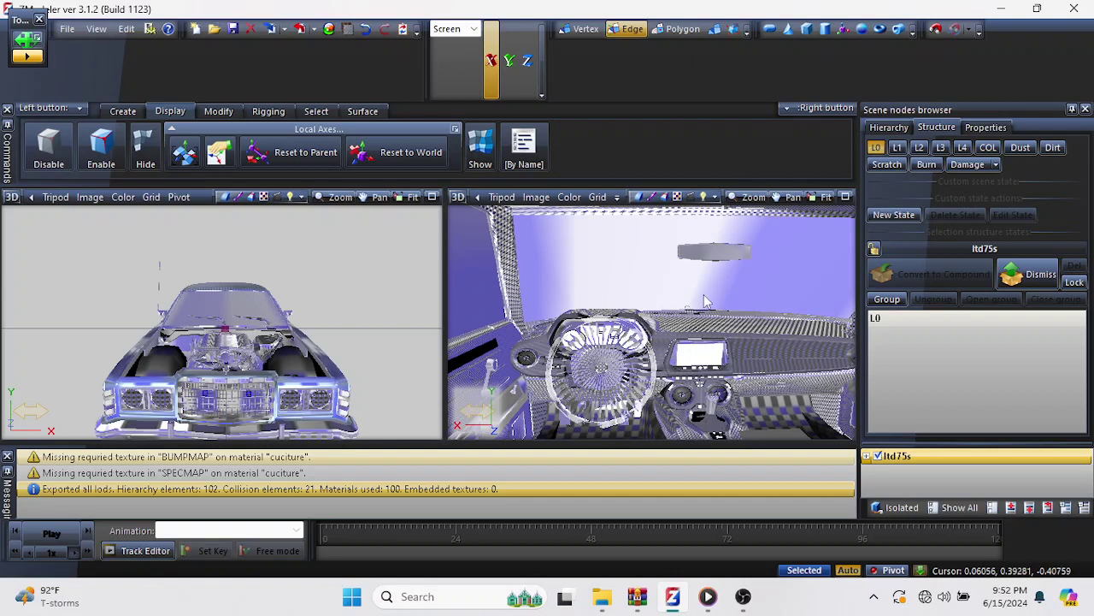
pyautogui.moveTo(708, 301); pyautogui.dragTo(706, 311, button='middle')
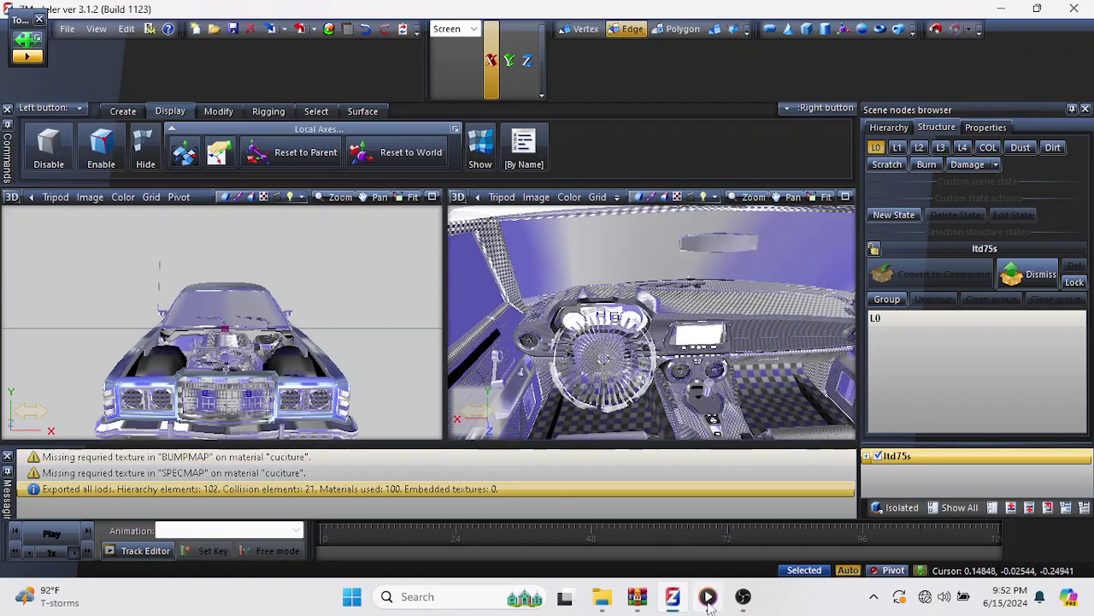
# Switch to the OBS window.
pyautogui.moveTo(714, 609)
pyautogui.click(743, 596)
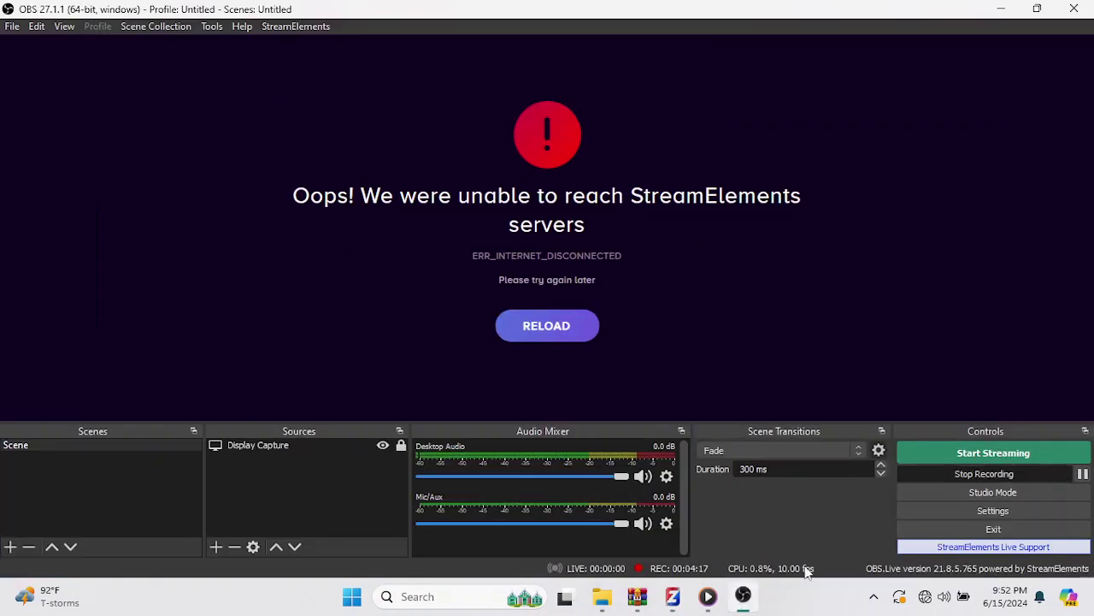